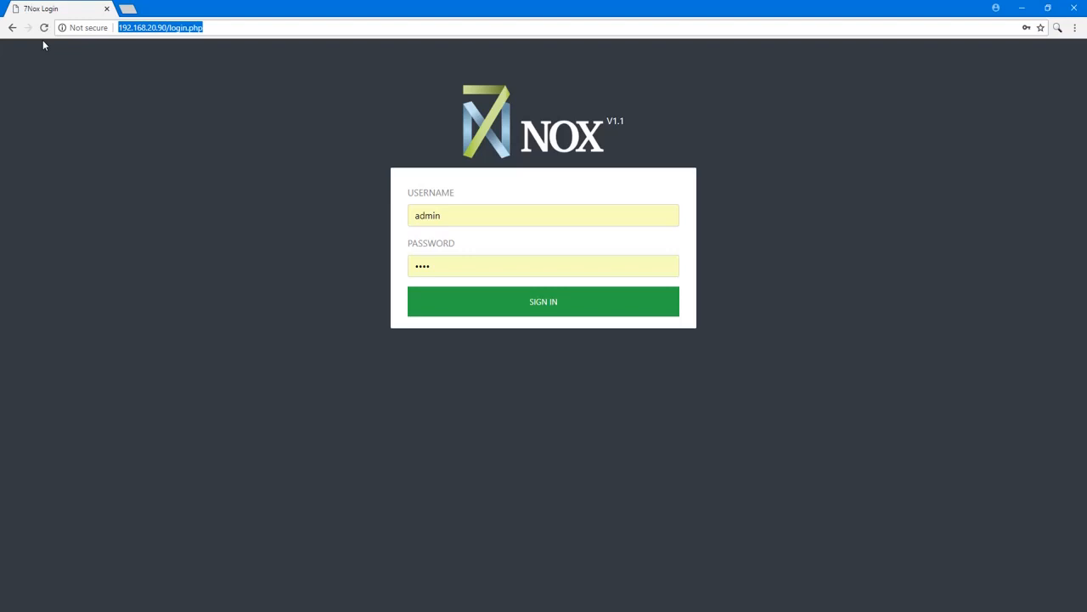
Sign in to the 7Nox configuration page with the prefilled credentials and review the Network settings, including DHCP.
left_click(493, 299)
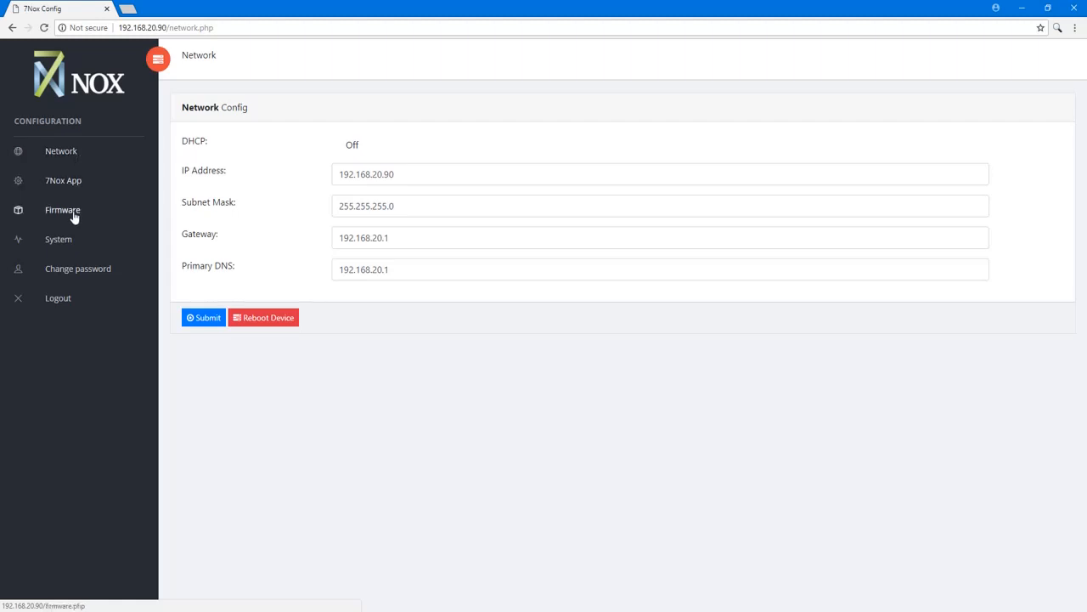
left_click(65, 155)
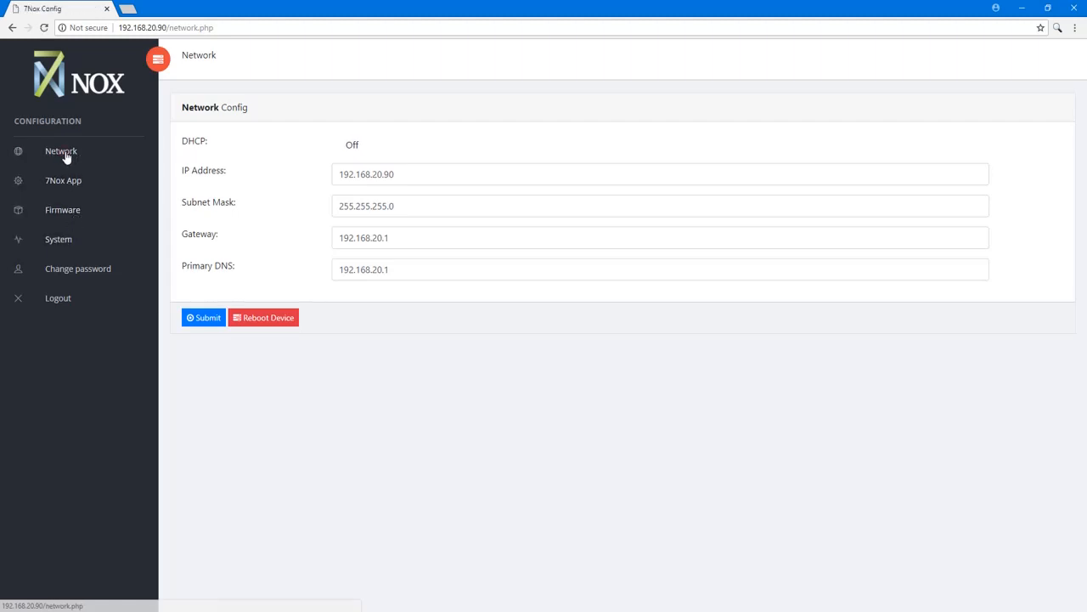
left_click(357, 148)
left_click(358, 148)
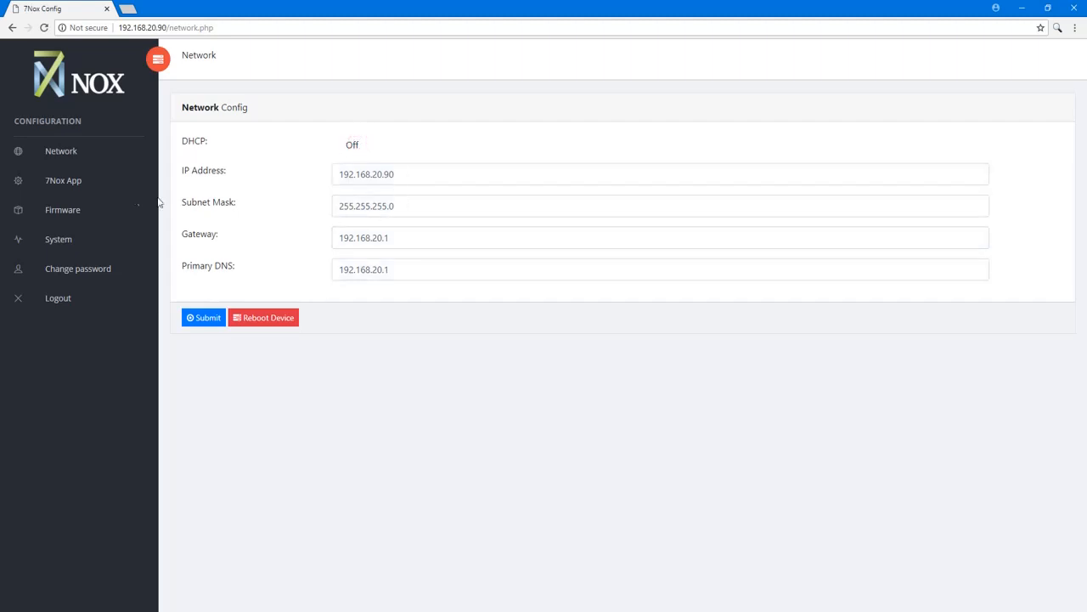
Review the 7Nox App, Firmware and System configuration pages.
left_click(68, 185)
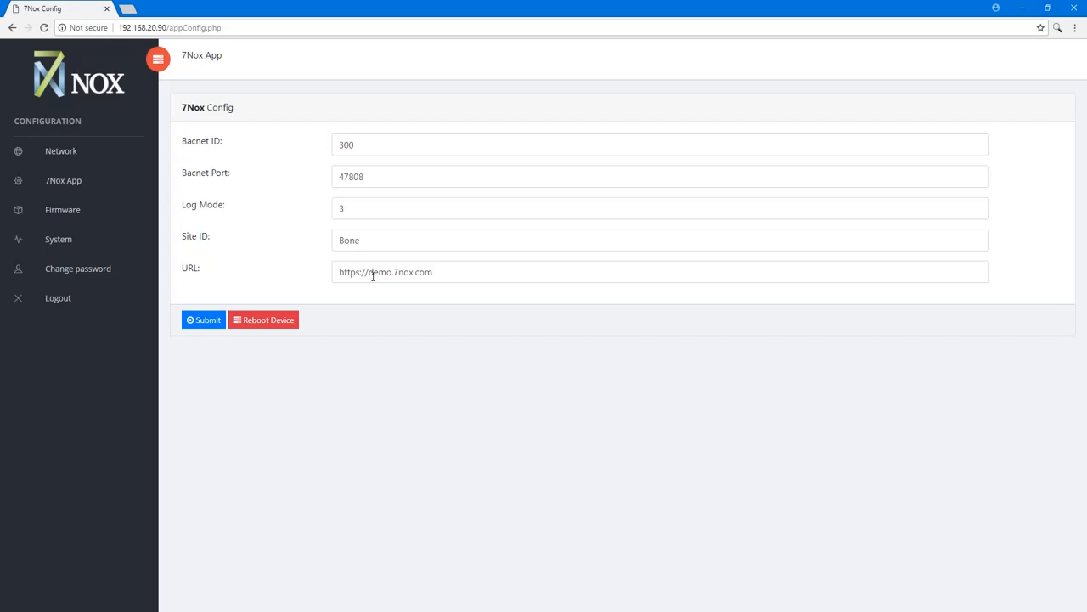
left_click(75, 214)
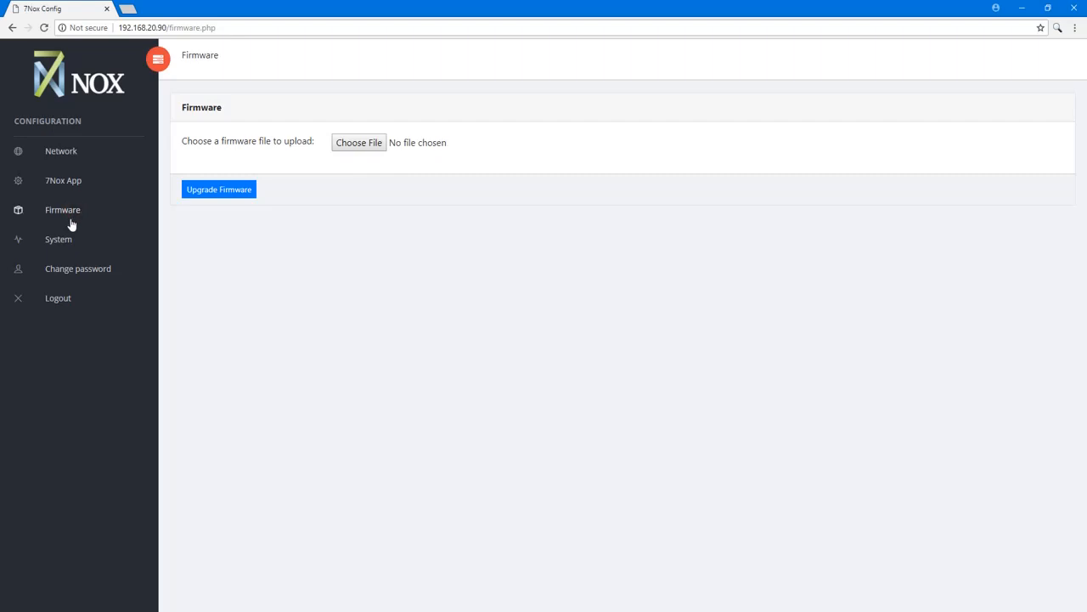
left_click(63, 240)
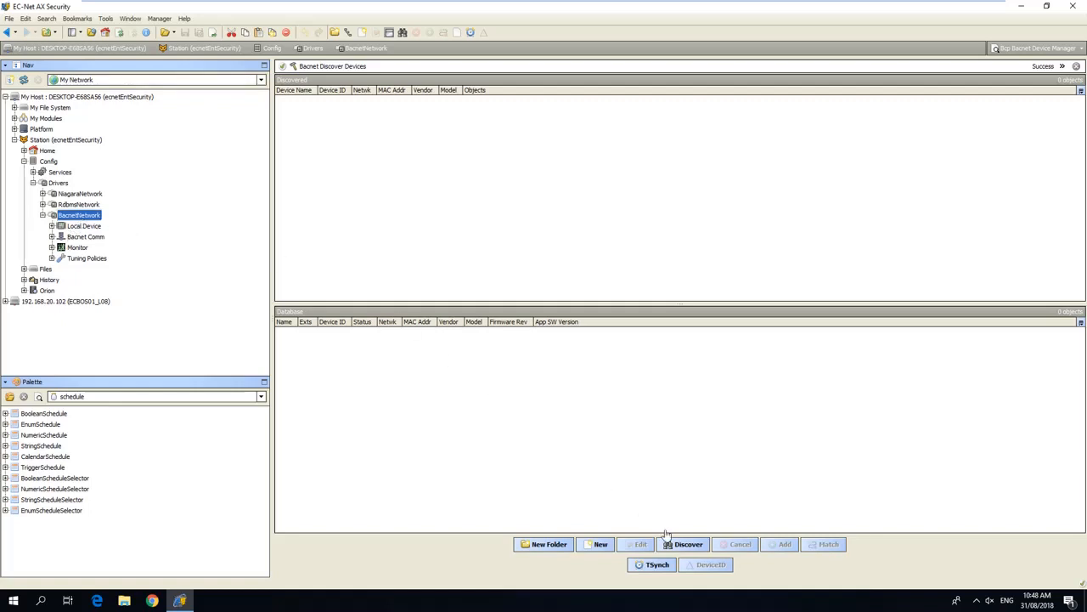
In EC-Net AX, discover devices on the BacnetNetwork with the device low limit set to 100.
left_click(690, 544)
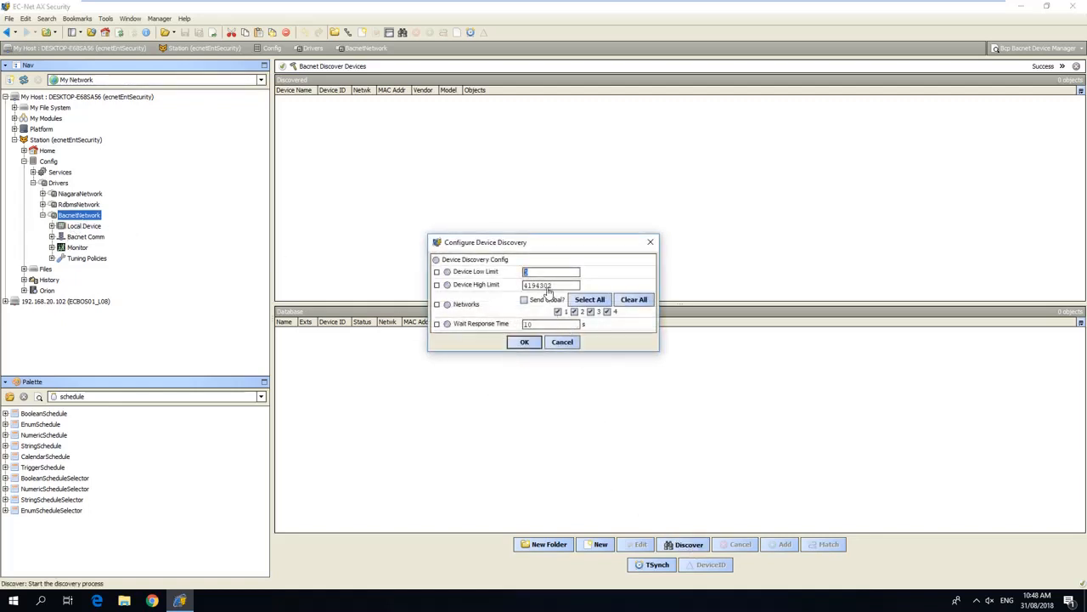
type("100")
key("Tab")
left_click(524, 342)
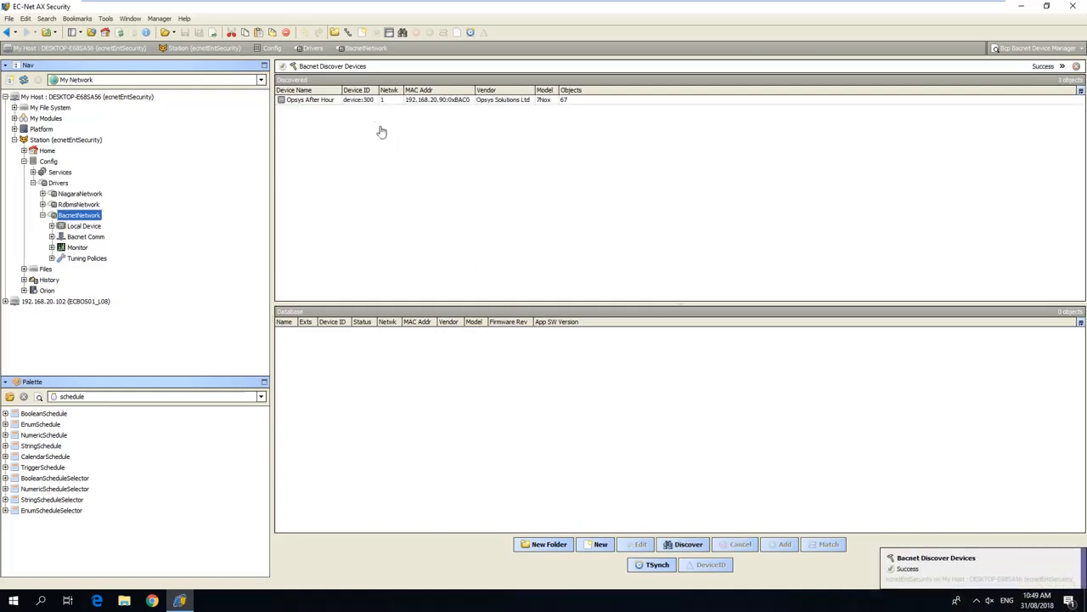
Add the discovered Opsys After Hour device to the BacnetNetwork database with its default settings.
right_click(365, 102)
left_click(377, 109)
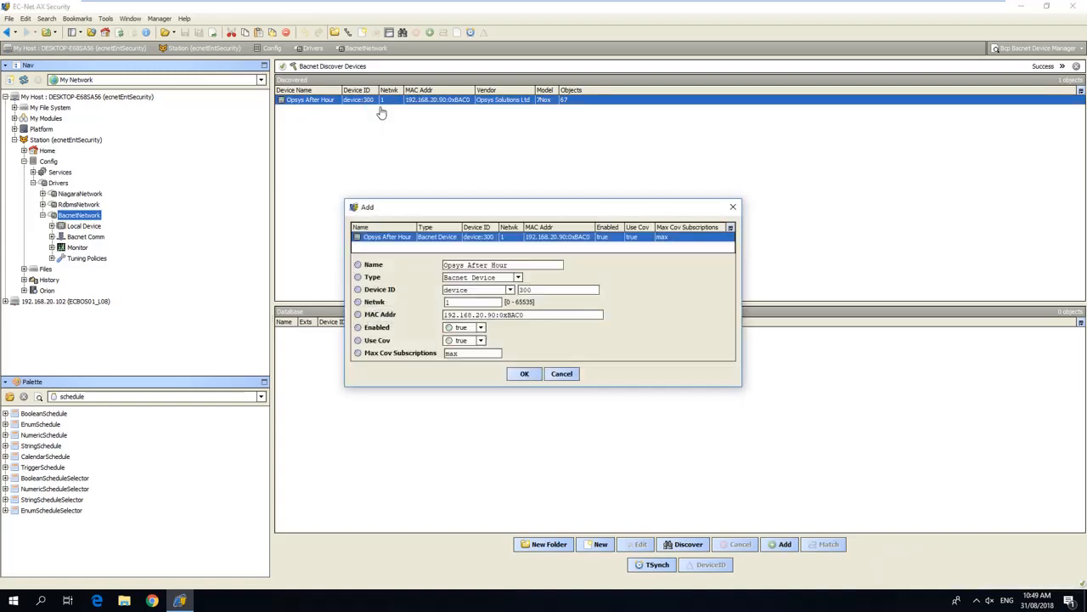
left_click(525, 375)
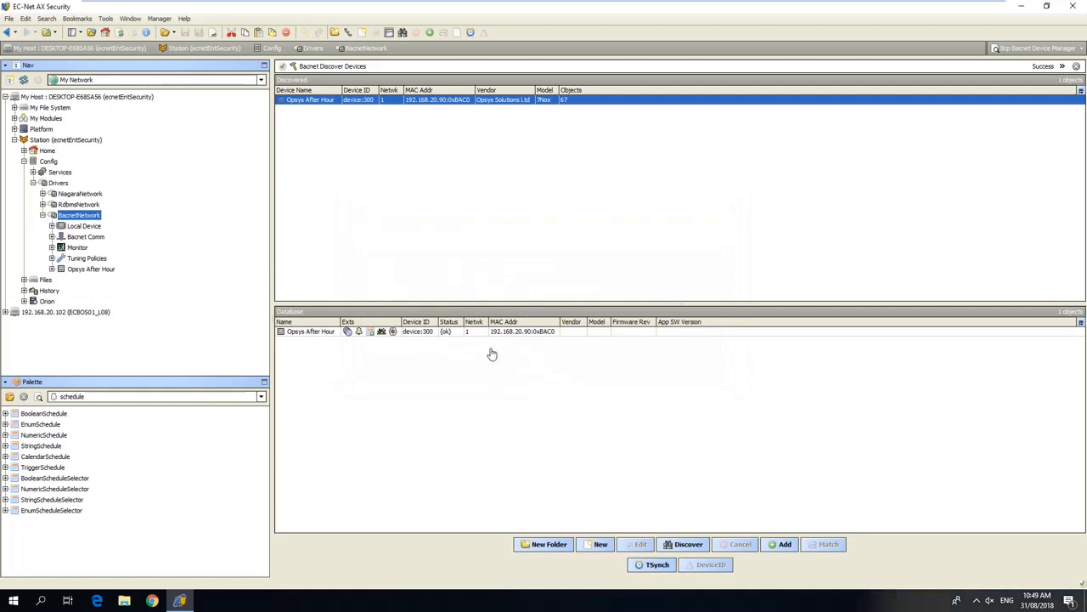
Open the Points of the Opsys After Hour device and discover its BACnet points.
left_click(52, 269)
double_click(85, 291)
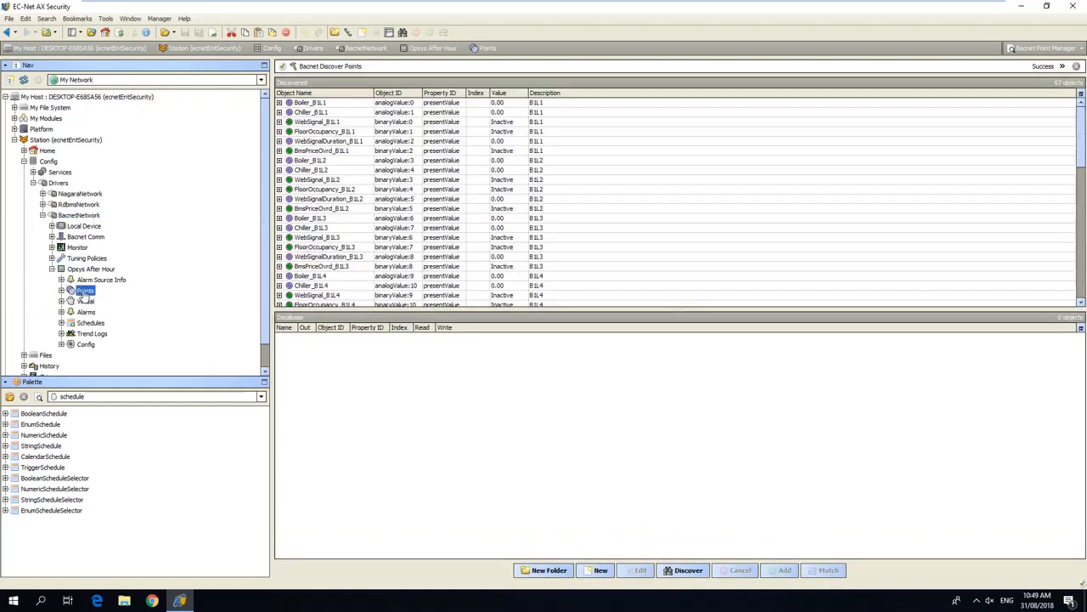
left_click(675, 572)
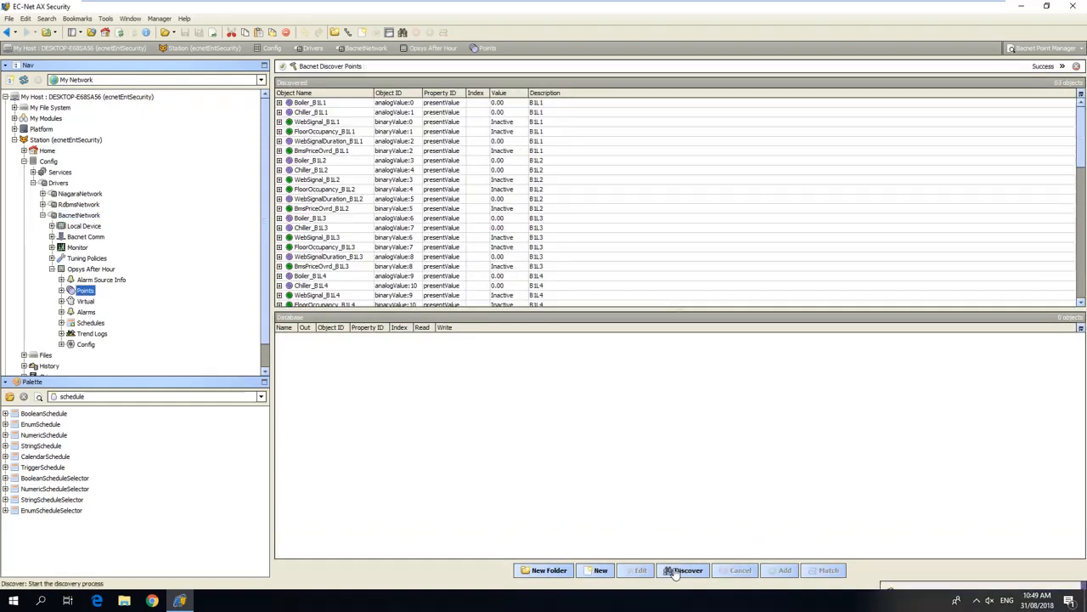
Select the six discovered B1L1 points, from Boiler_B1L1 to BmsPriceOvrd_B1L1, and begin adding them to the database.
left_click(322, 104)
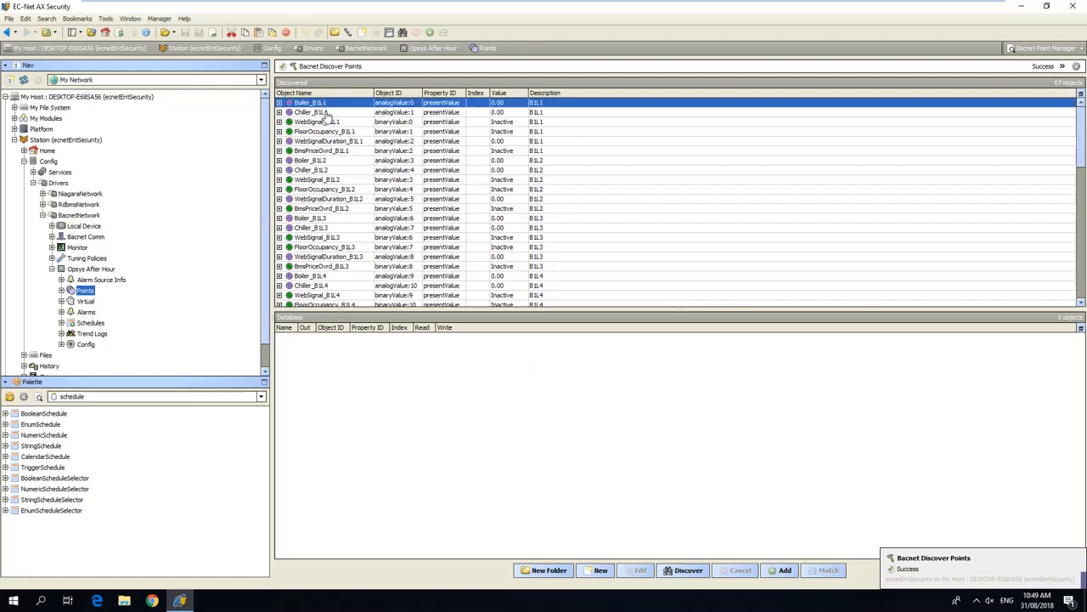
left_click(325, 113, "shift")
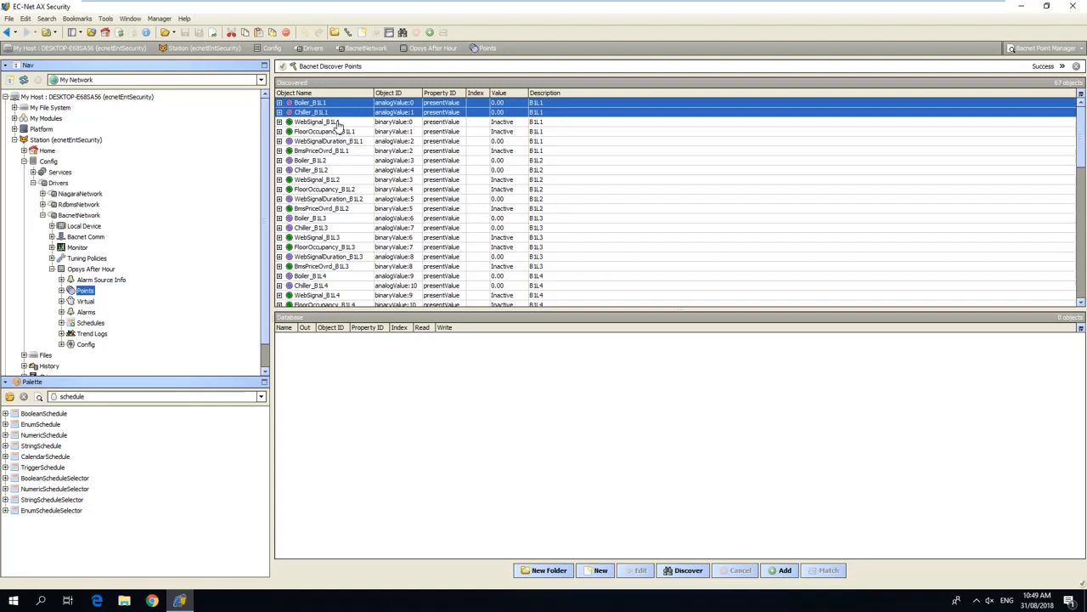
left_click(338, 124, "shift")
left_click(343, 134, "shift")
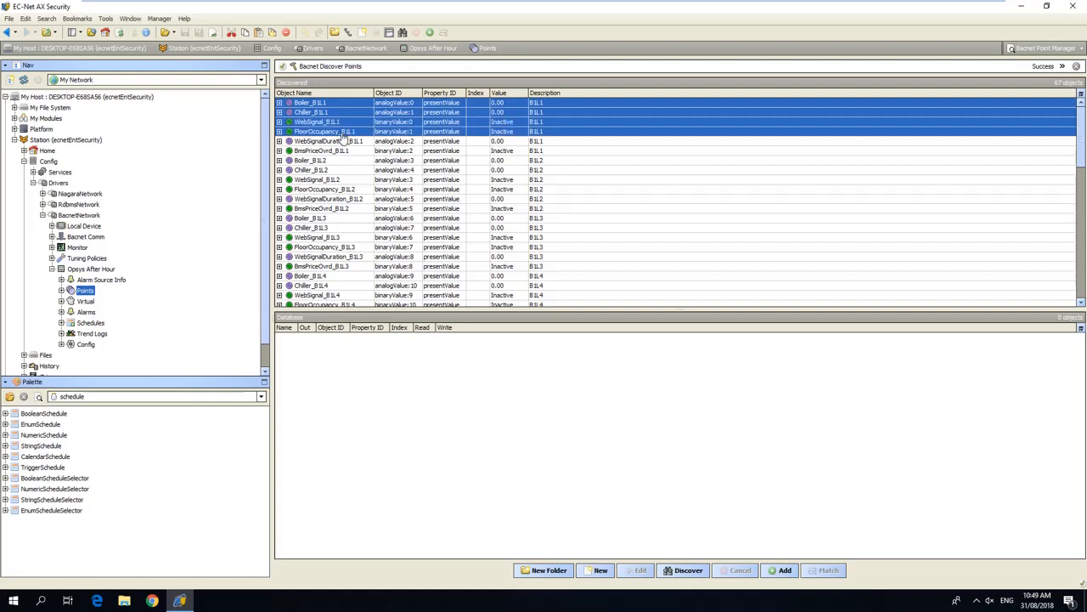
left_click(344, 142, "shift")
left_click(345, 151, "shift")
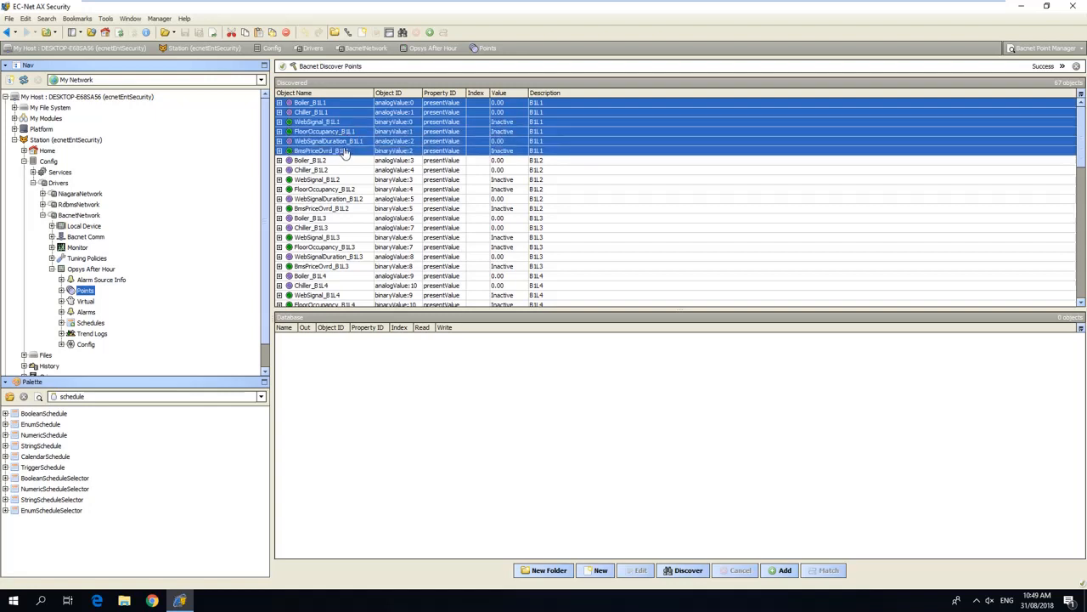
double_click(354, 152)
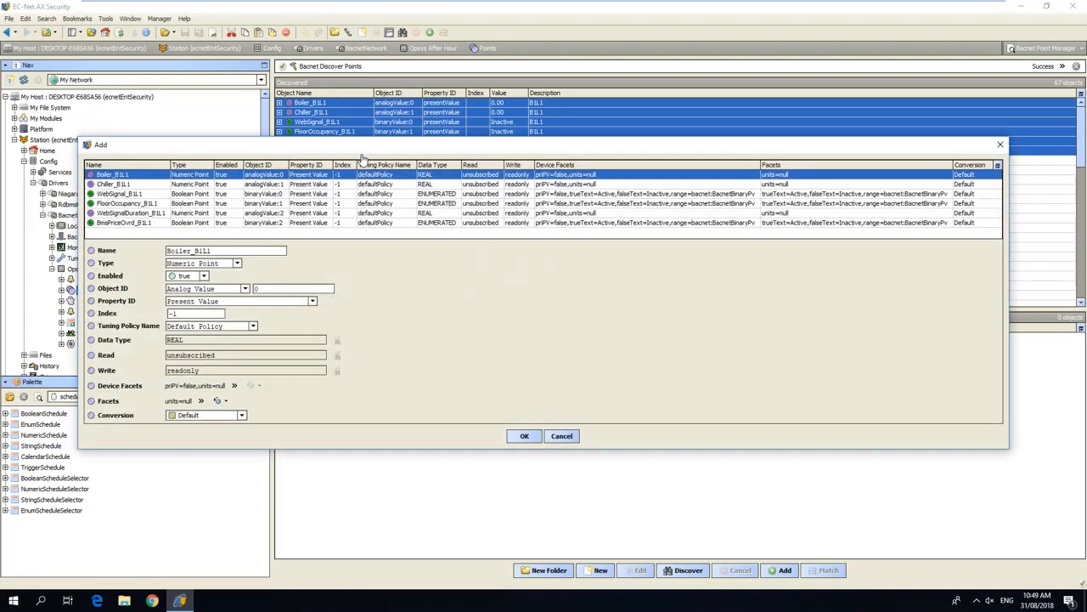
Set the type of the Boiler_B1L1 and Chiller_B1L1 points to Numeric Writable.
left_click(132, 185, "shift")
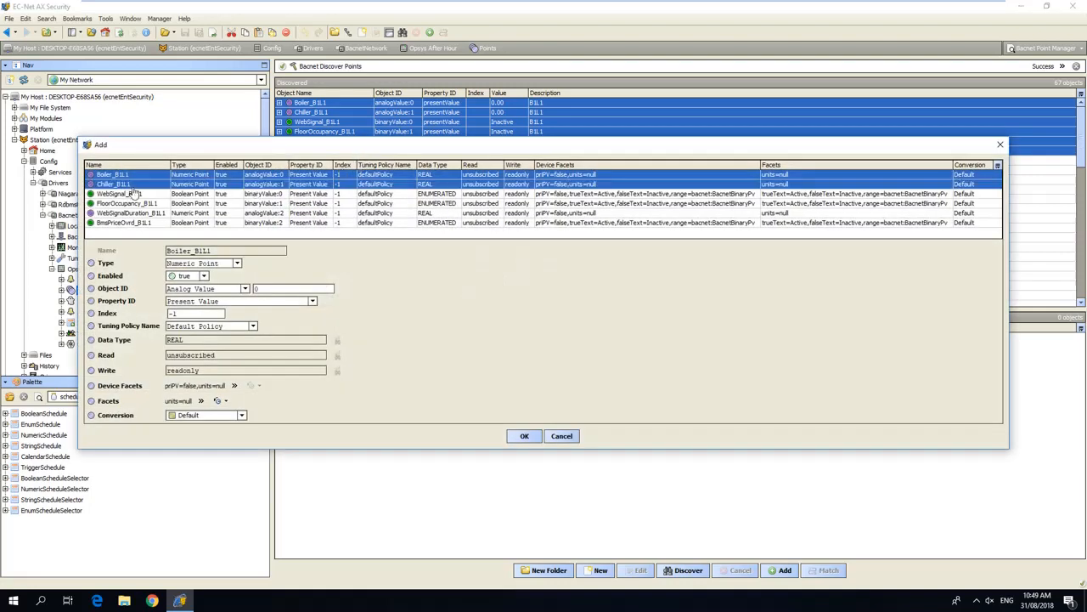
left_click(237, 263)
left_click(212, 281)
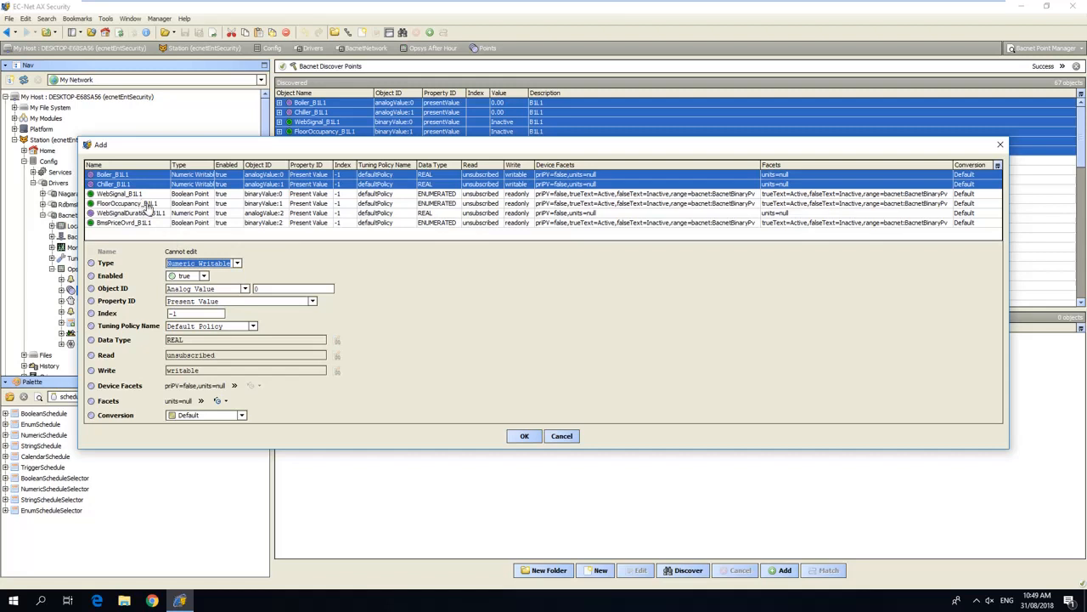
Set the type of the FloorOccupancy_B1L1 and BmsPriceOvrd_B1L1 points to Boolean Writable.
left_click(146, 205)
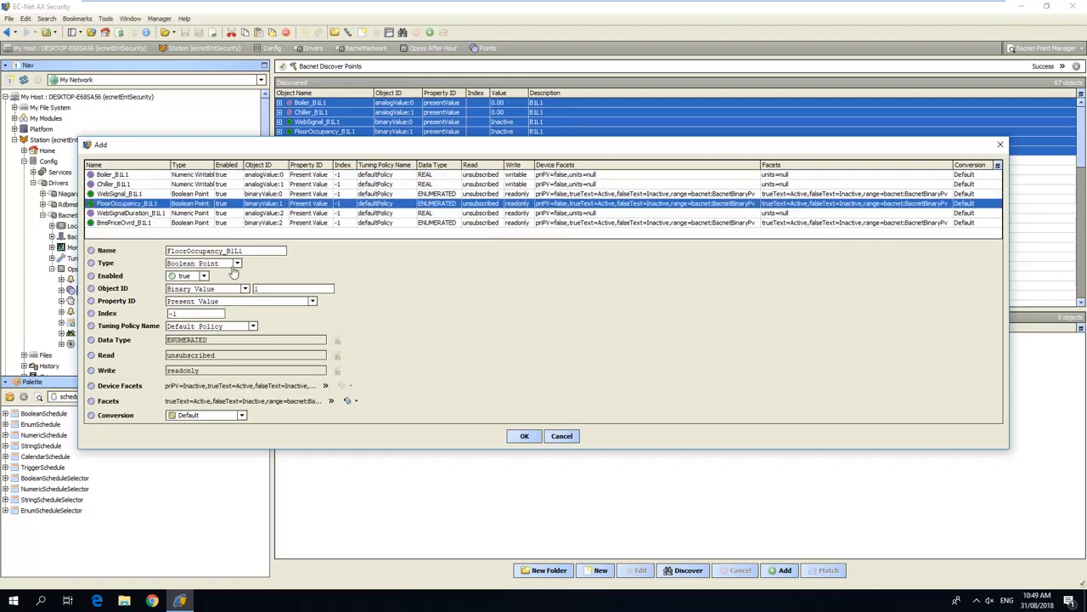
left_click(237, 263)
left_click(203, 283)
left_click(151, 225)
left_click(237, 264)
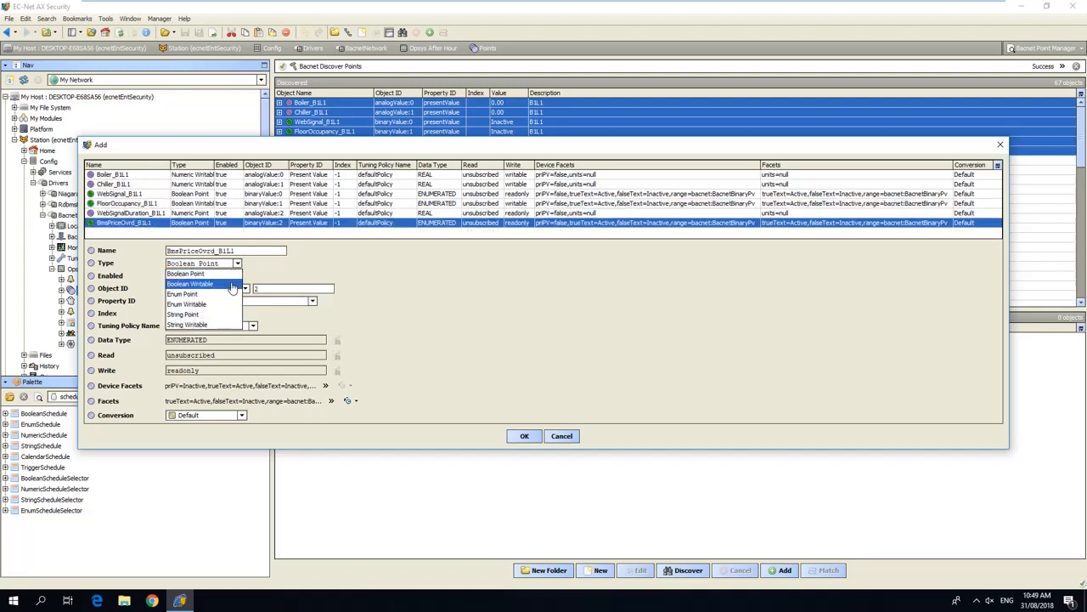
left_click(231, 283)
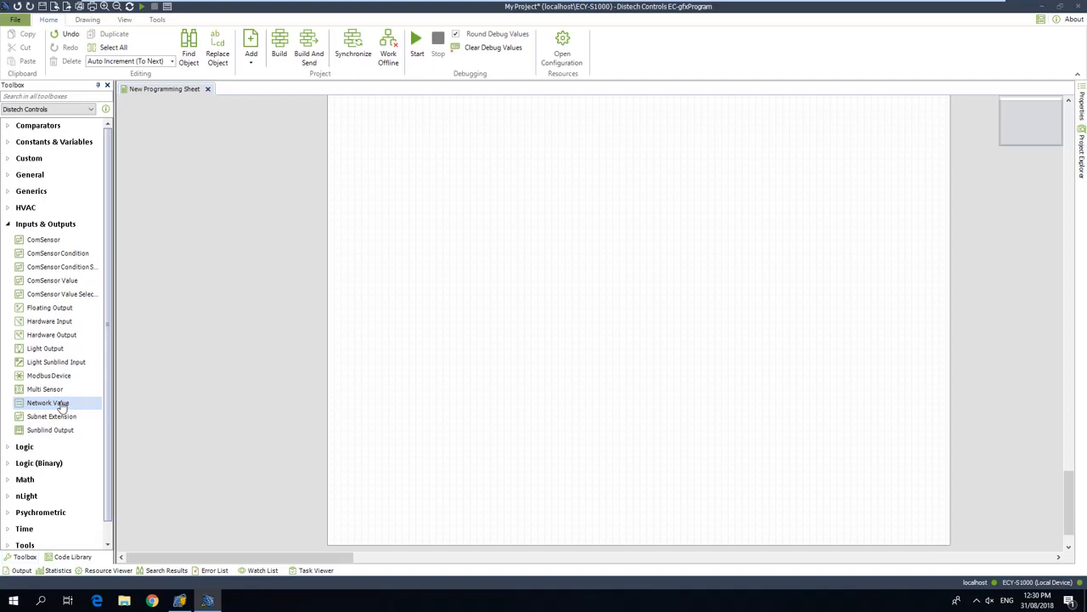
In EC-gfxProgram, place a Network Value block on the programming sheet and name it B1L1.
left_click_drag(61, 406, 401, 239)
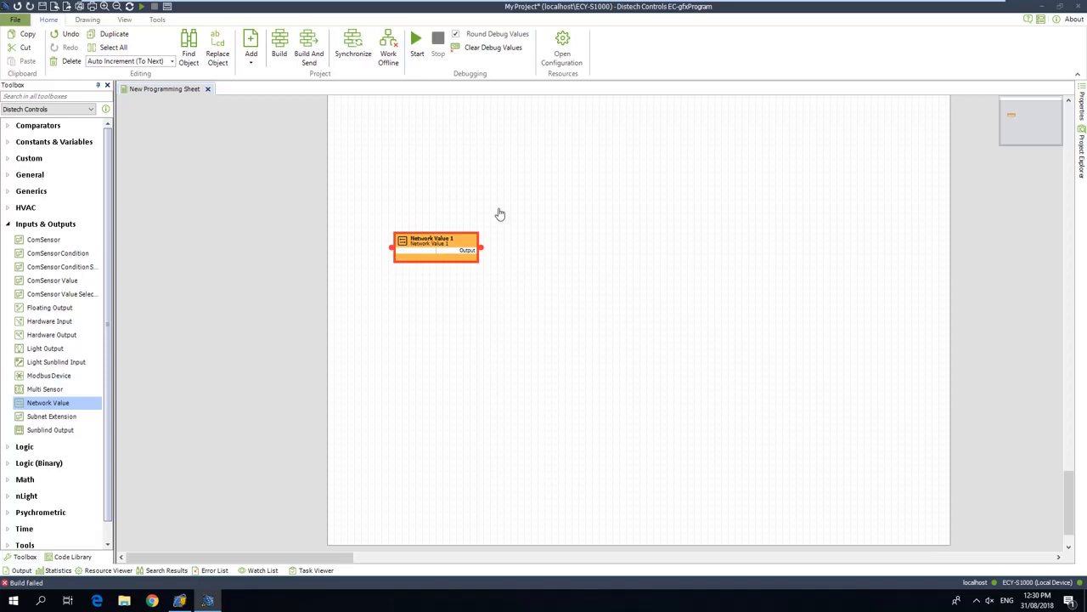
double_click(442, 249)
left_click_drag(578, 175, 499, 180)
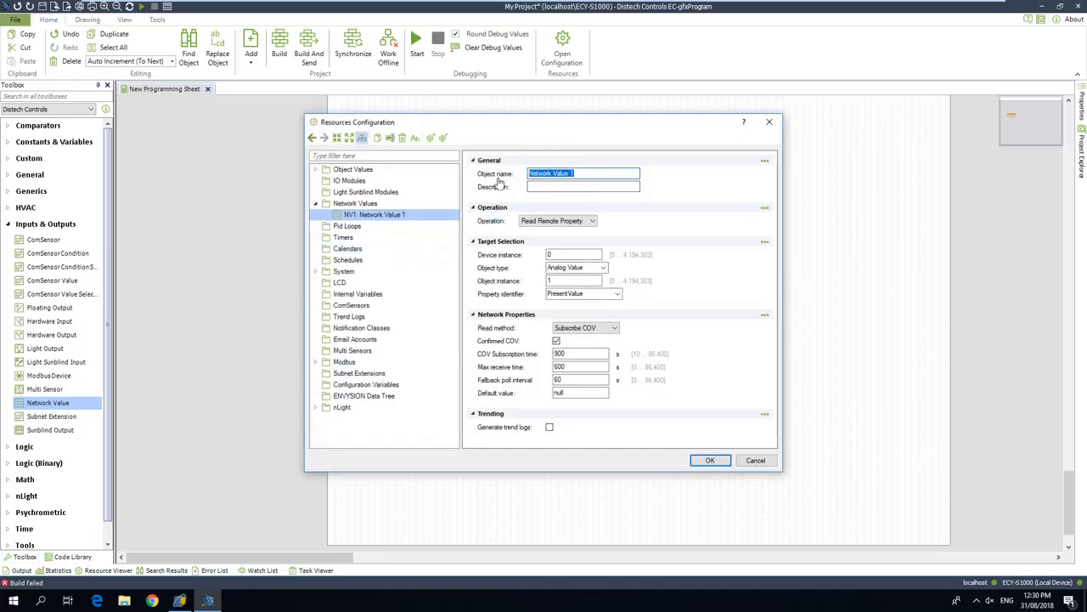
type("B1L")
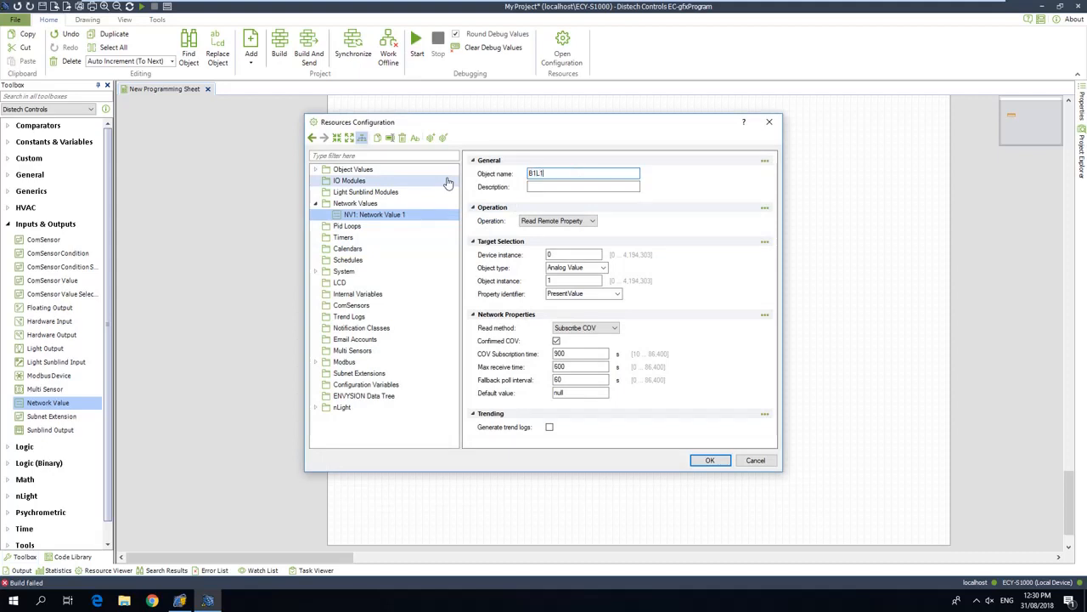
type("1")
Enter "Building 1 Level 1 After hours Signal" as the description of the B1L1 network value.
left_click(546, 188)
type("Building")
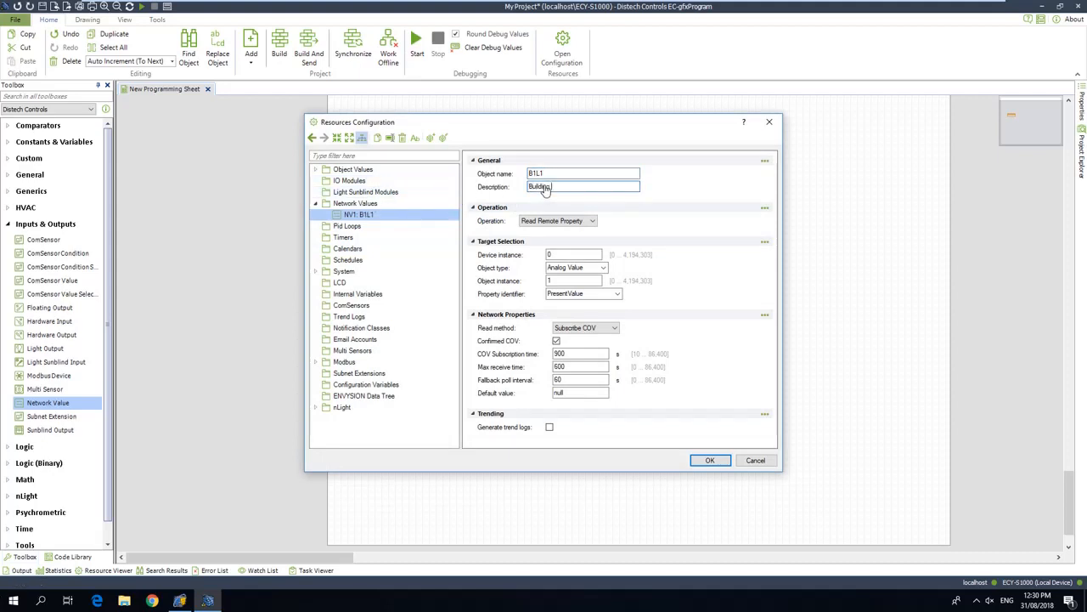
type(" 1 Level 1 After hours Signal")
Target the B1L1 network value at device instance 300, object type Binary Value, object instance 0, and apply the configuration.
double_click(569, 255)
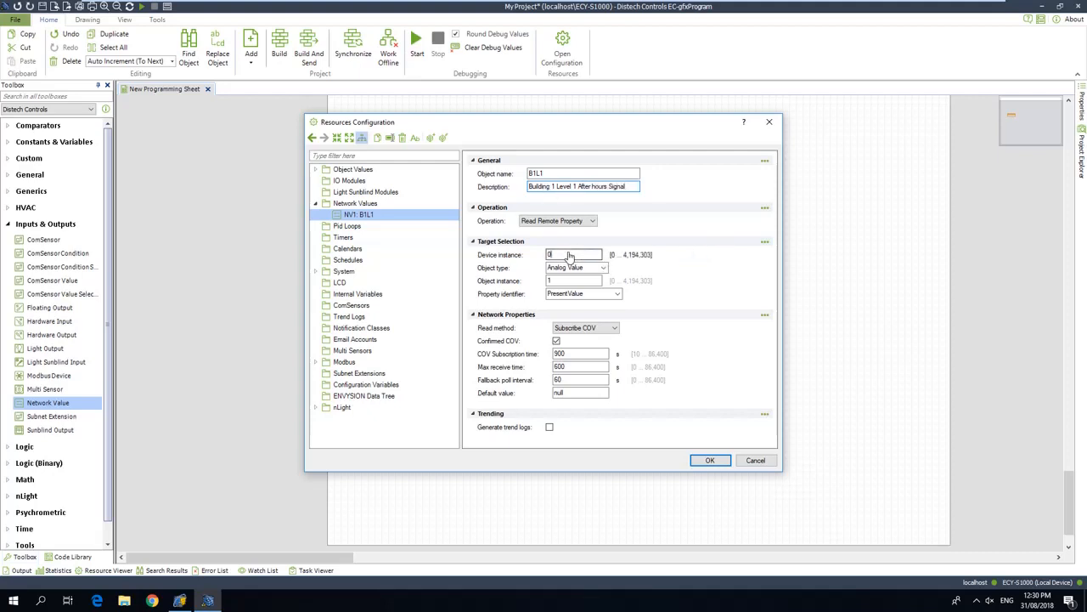
type("300")
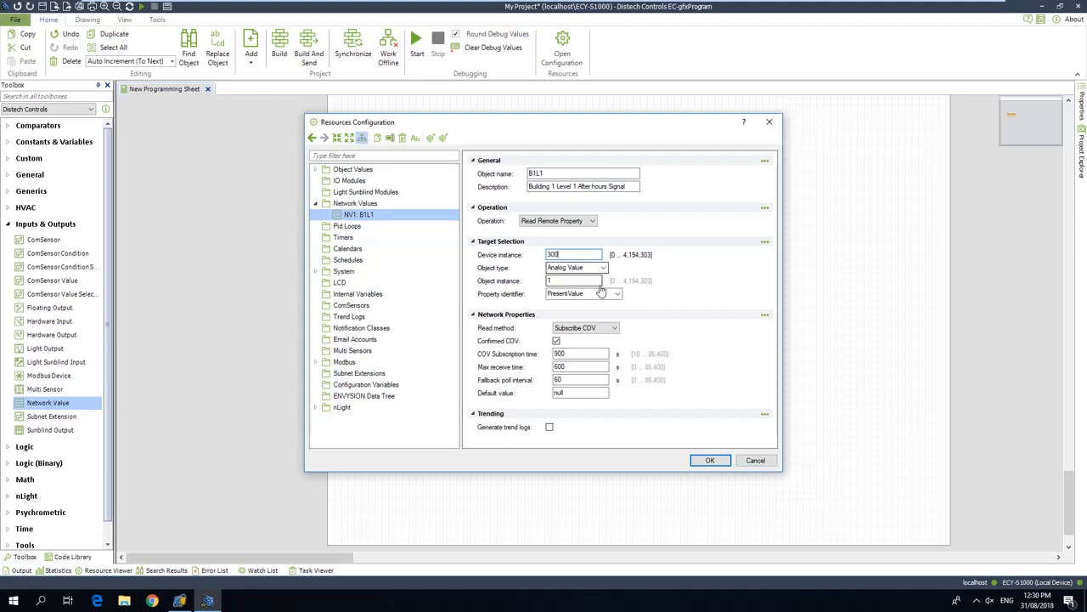
key("Tab")
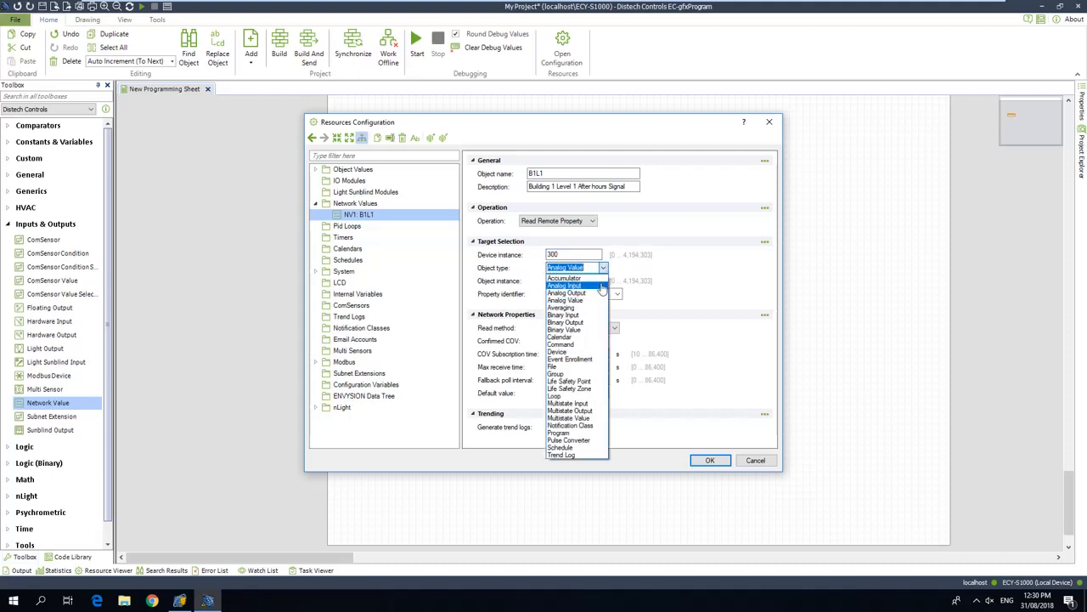
left_click(583, 332)
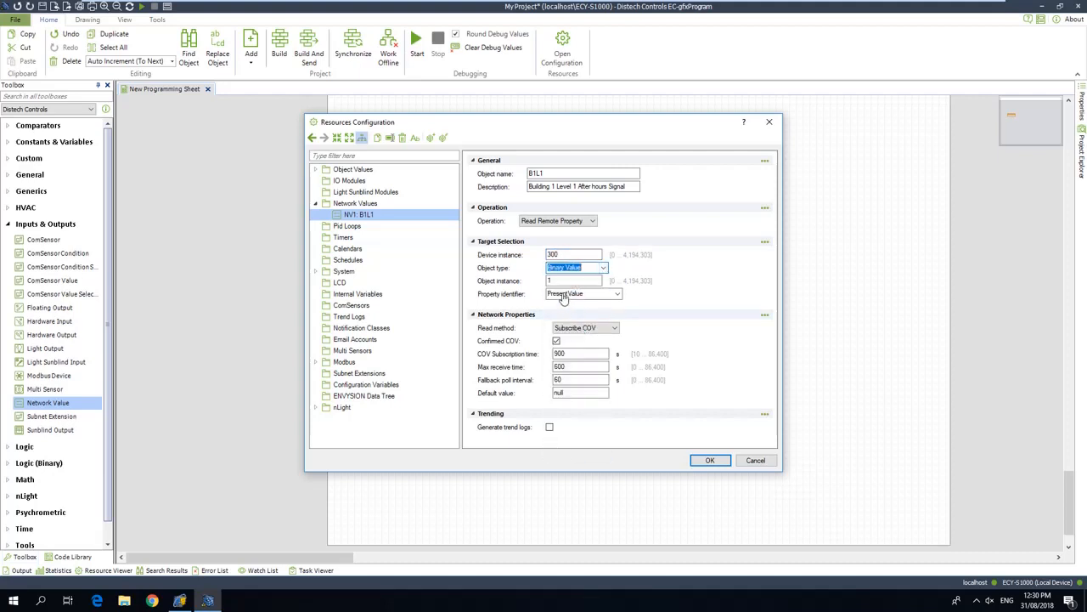
double_click(556, 282)
type("0")
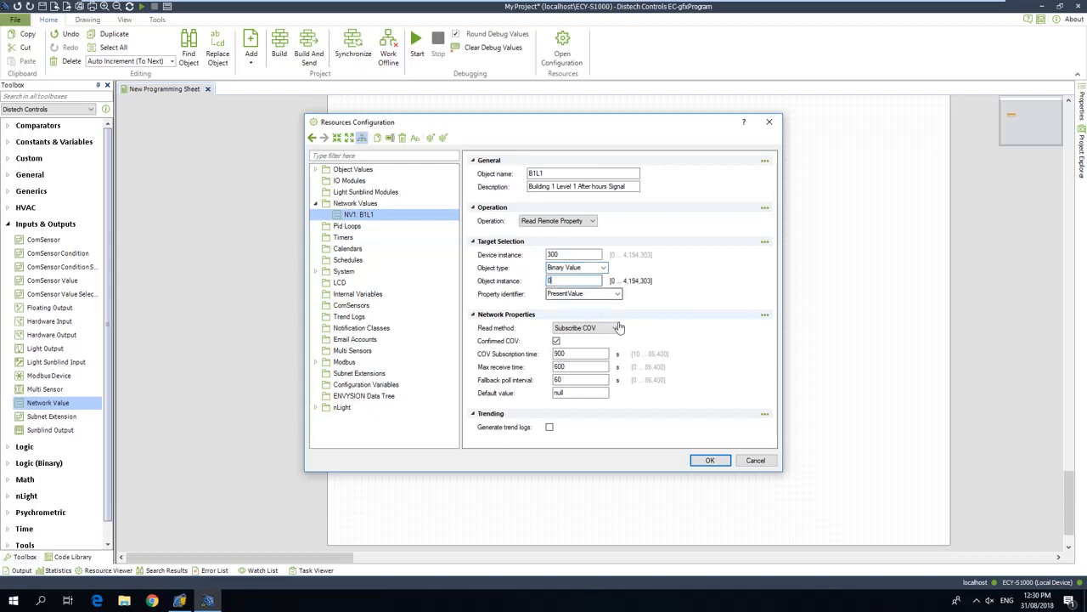
left_click(709, 462)
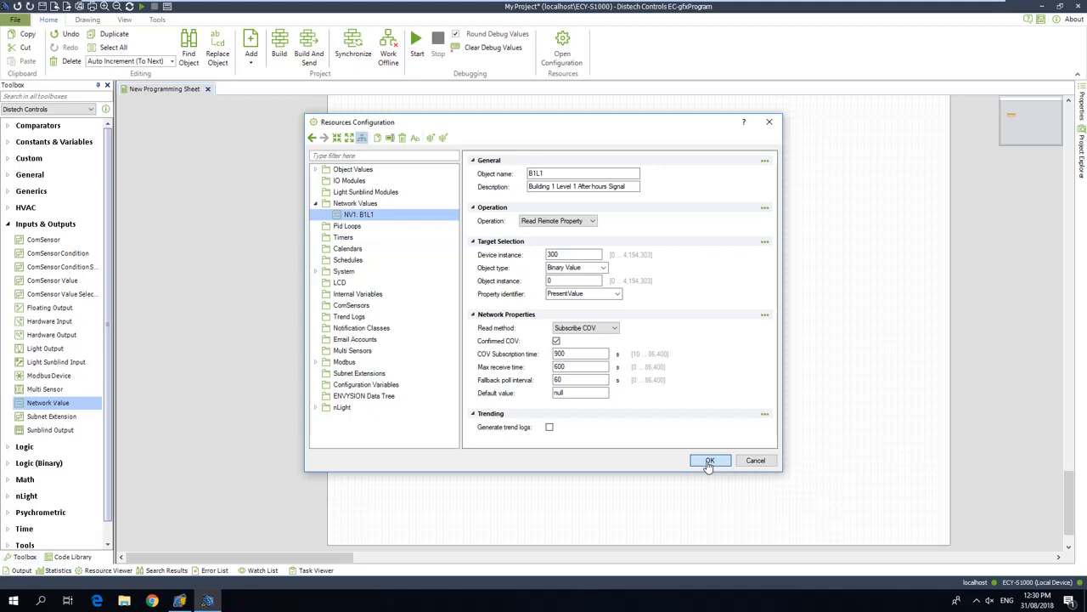
left_click(709, 462)
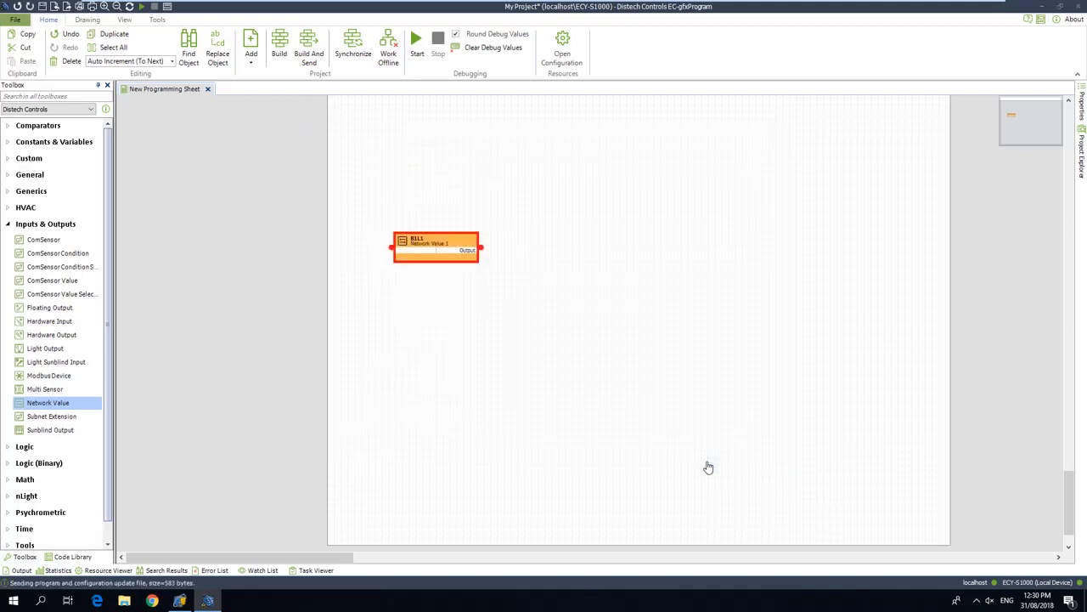
Switch back to EC-Net AX to see the B1L1 points of the Opsys After Hour device.
left_click(180, 603)
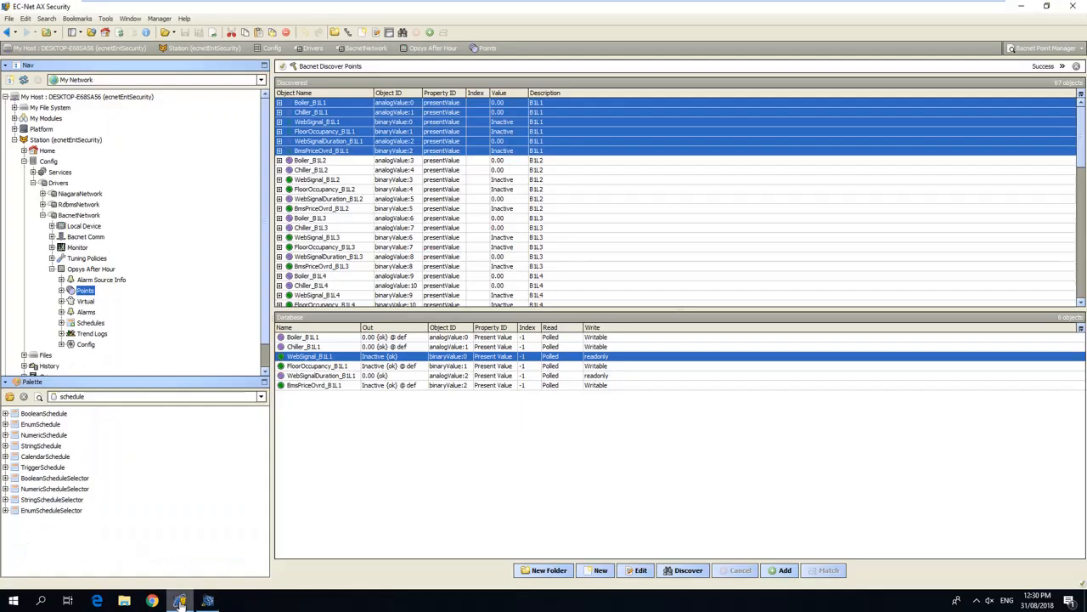